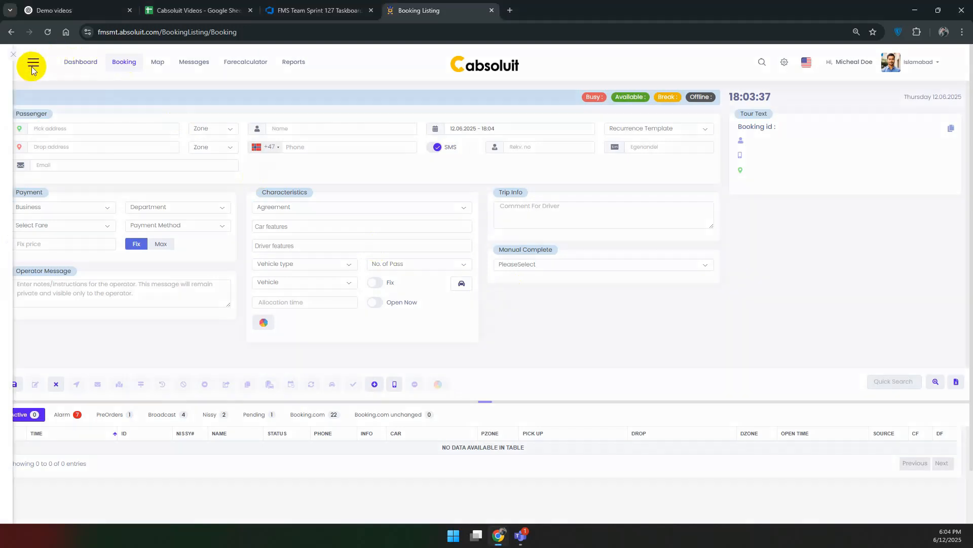
Open the Account head expense list in the Financial section and view the available expense types
{"action": "left_click", "coordinate": [32, 62]}
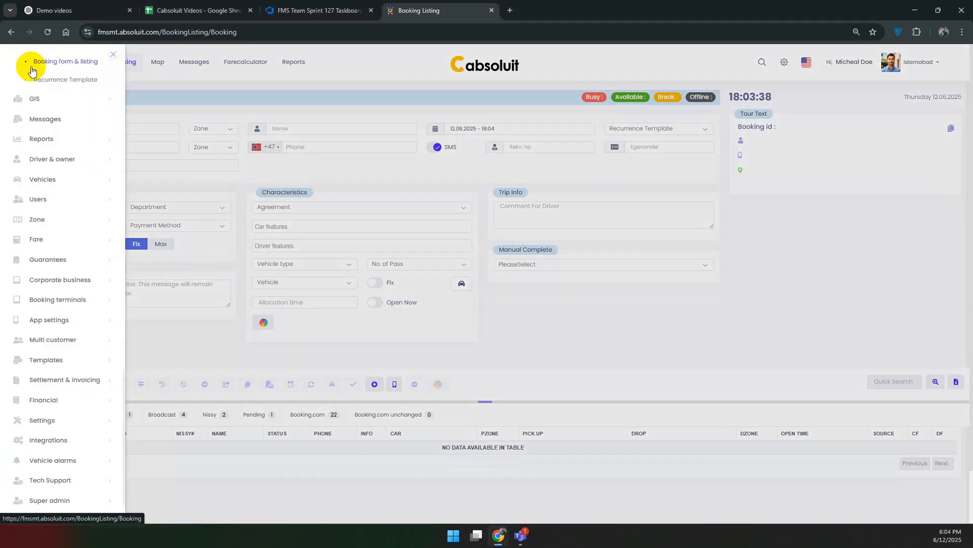
{"action": "left_click", "coordinate": [66, 403]}
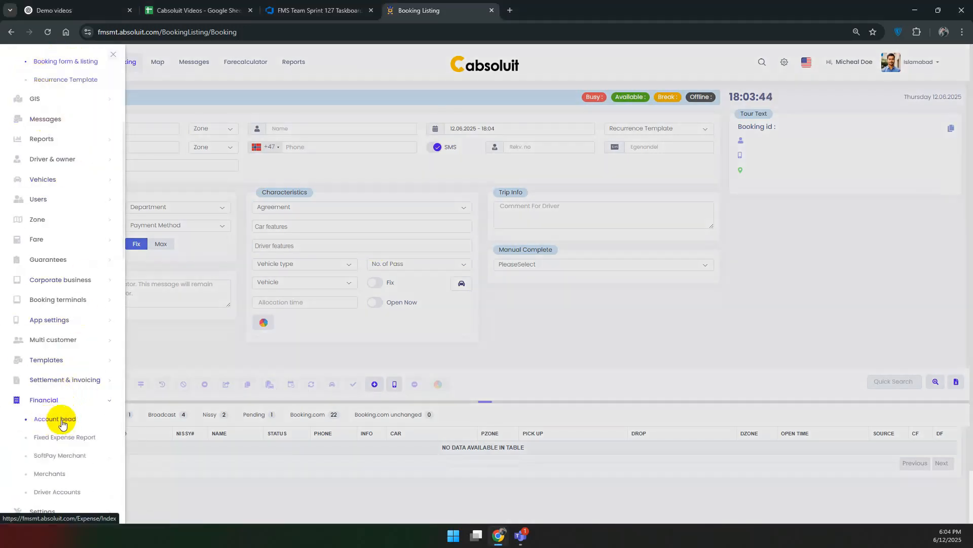
{"action": "left_click", "coordinate": [62, 421]}
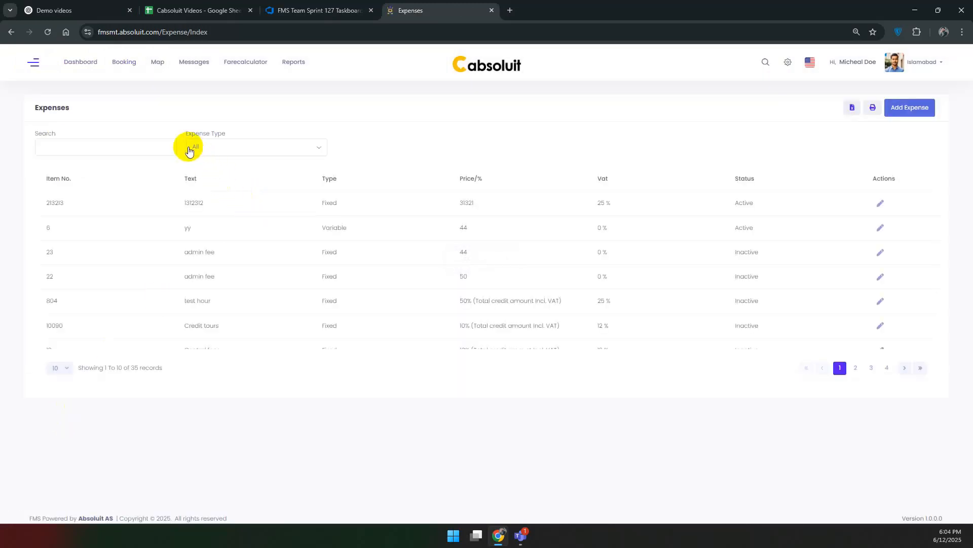
{"action": "left_click", "coordinate": [269, 157]}
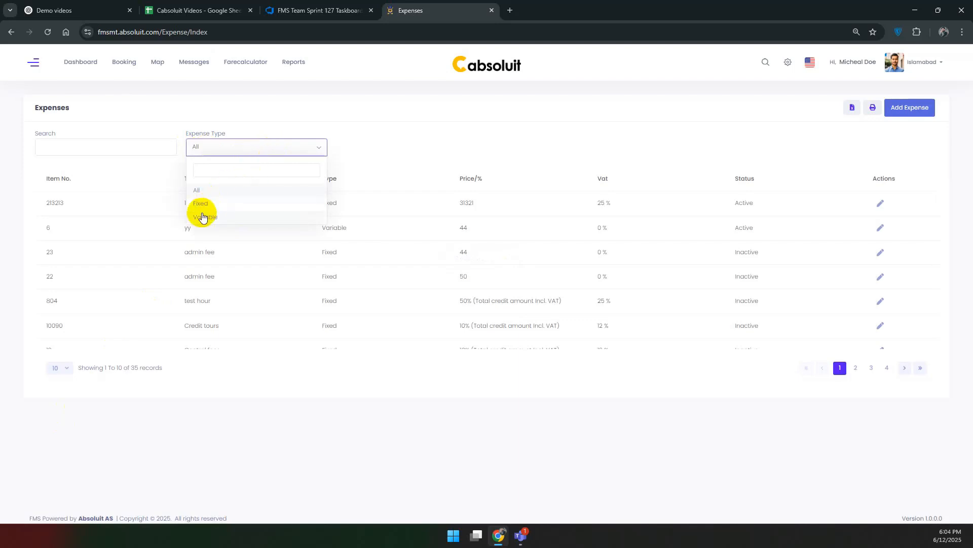
{"action": "left_click", "coordinate": [317, 147]}
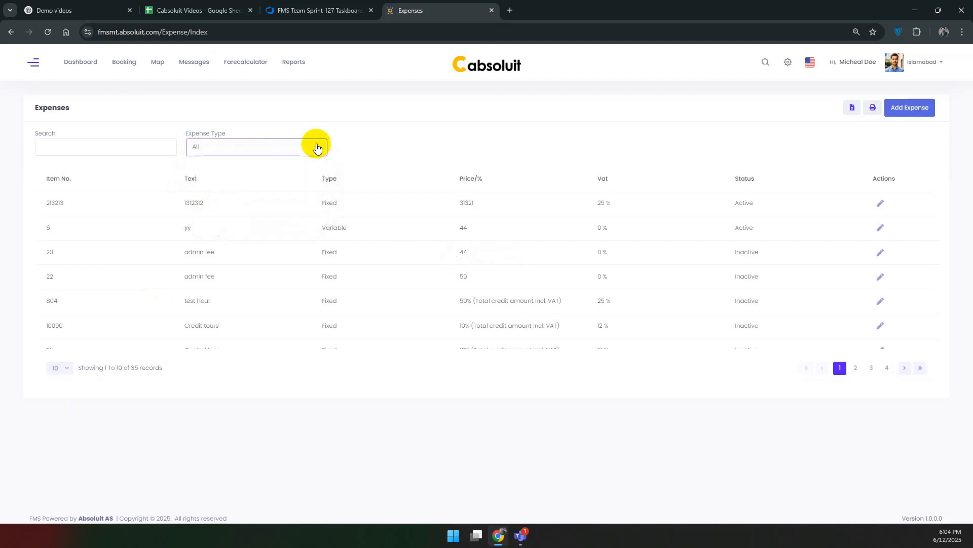
Start a new fixed expense with item number 1004, text "Company fees" and 12% VAT
{"action": "left_click", "coordinate": [919, 108]}
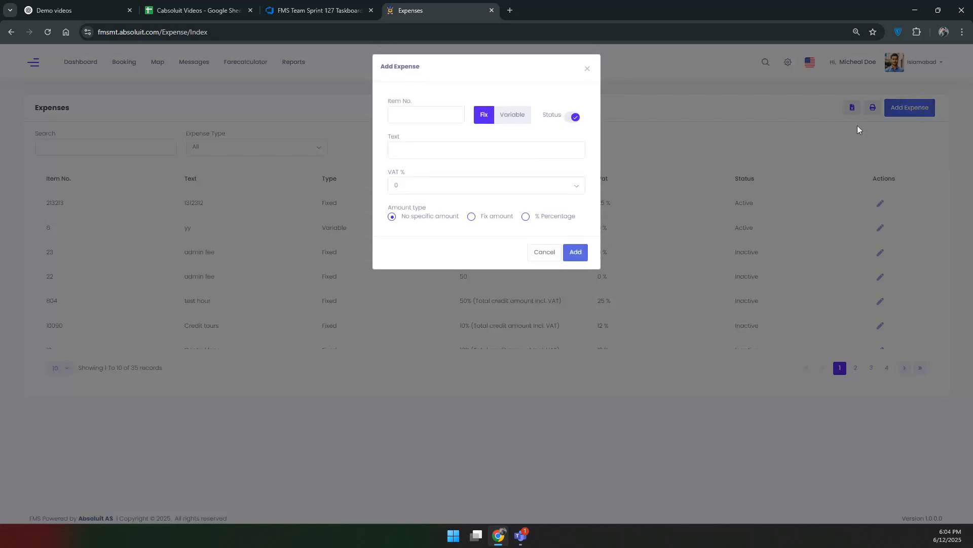
{"action": "left_click", "coordinate": [418, 116]}
{"action": "left_click", "coordinate": [430, 150]}
{"action": "type", "text": "Company fees"}
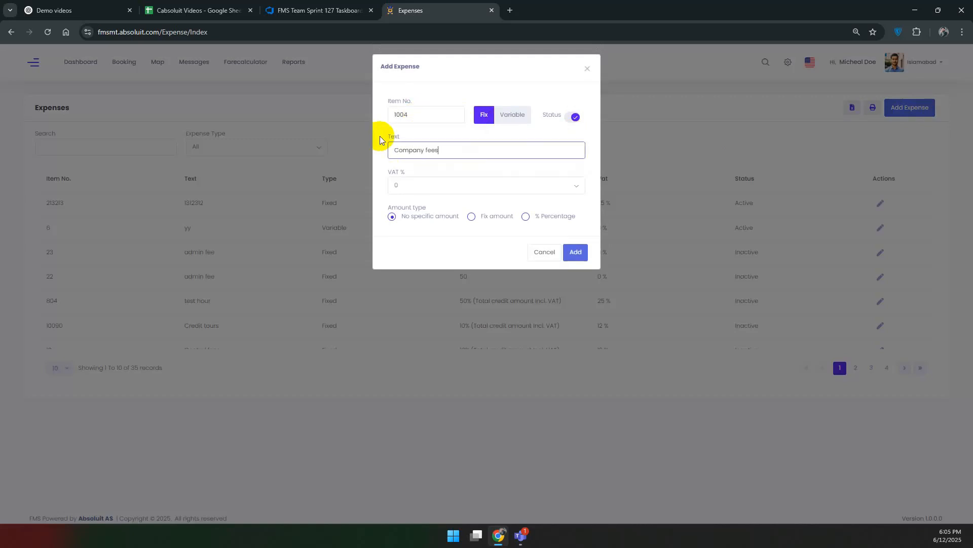
{"action": "left_click", "coordinate": [417, 185]}
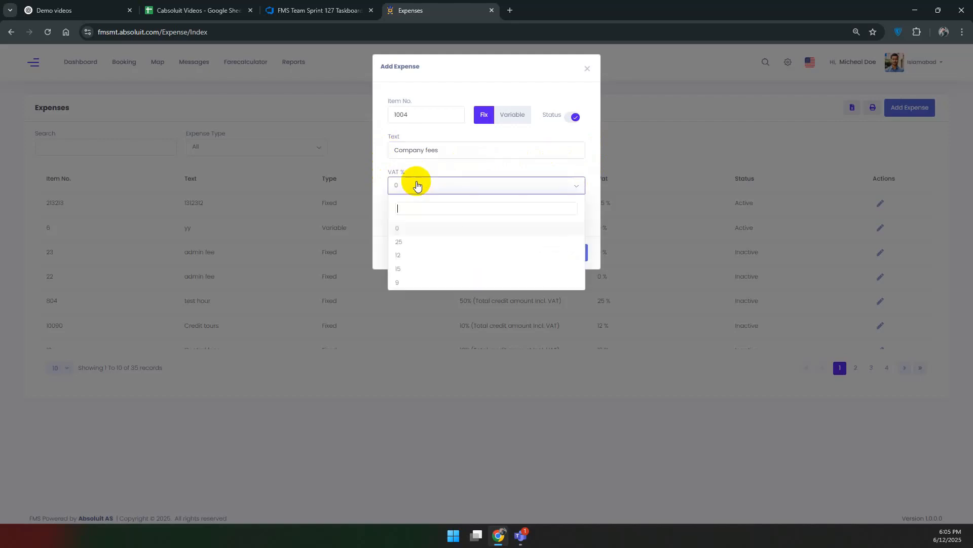
{"action": "left_click", "coordinate": [406, 260]}
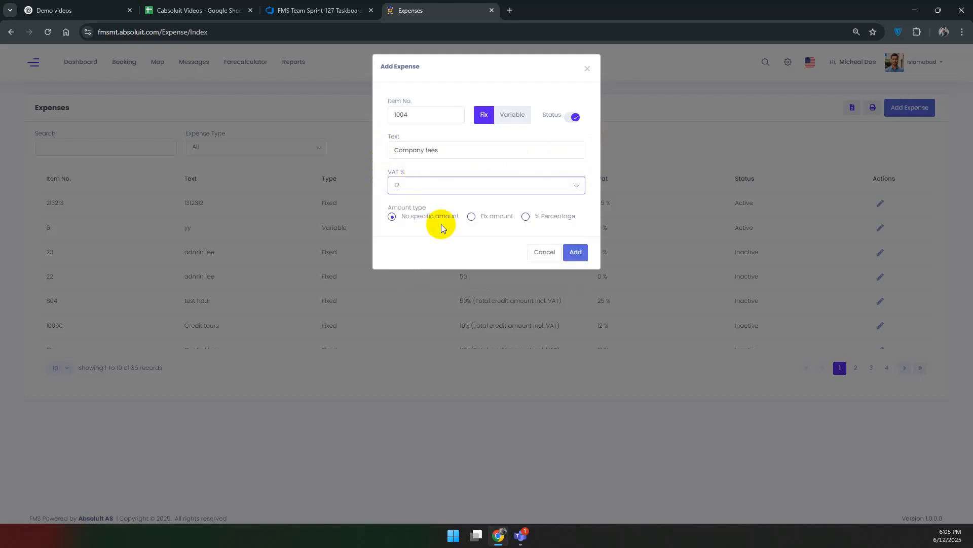
Give the Company fees expense a fix amount of 1000 and add it to the list
{"action": "left_click", "coordinate": [472, 217]}
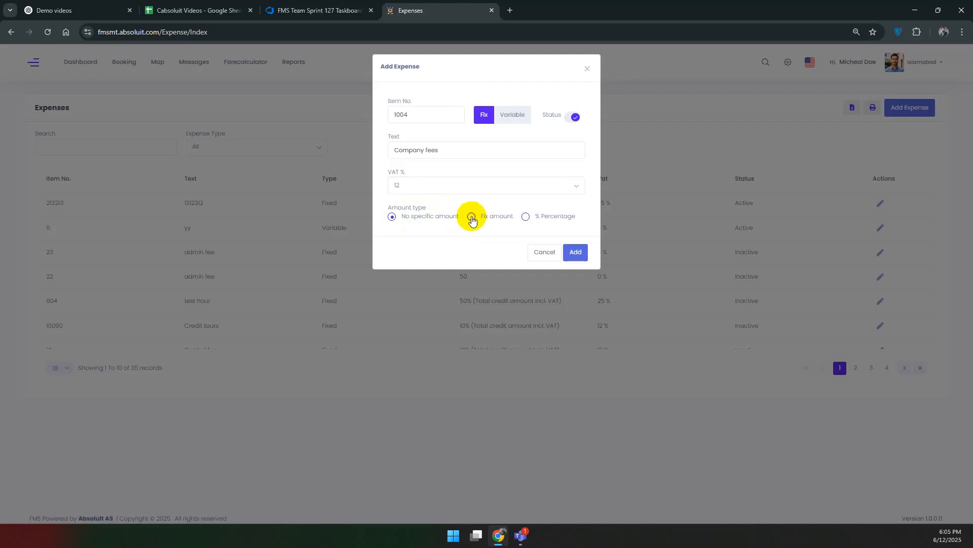
{"action": "left_click", "coordinate": [409, 248]}
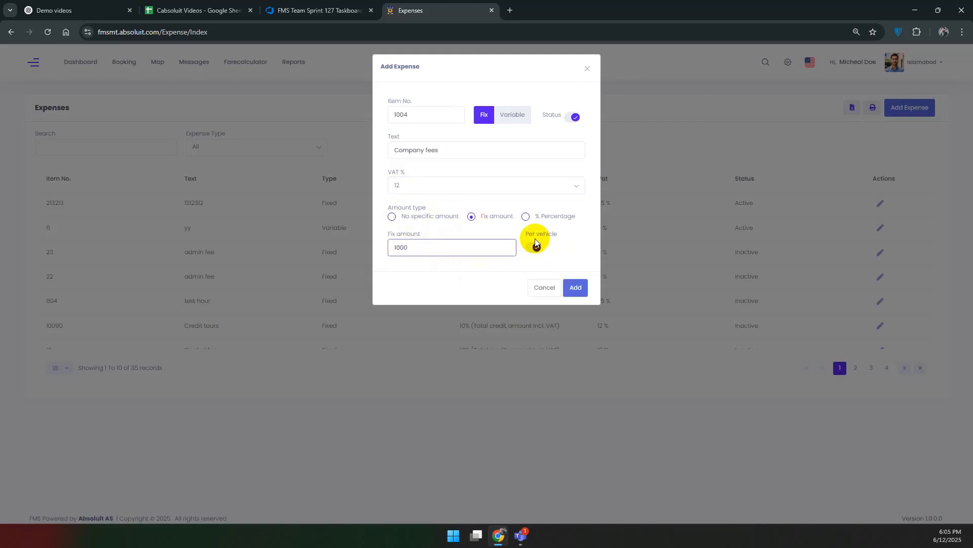
{"action": "left_click", "coordinate": [577, 289]}
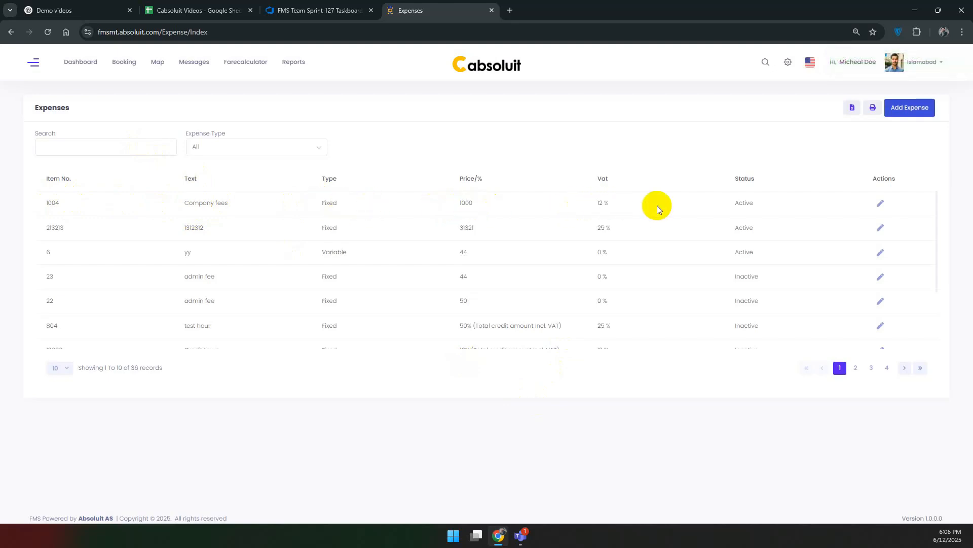
Open the settlement files page in the Settlement & invoicing section
{"action": "left_click", "coordinate": [33, 62]}
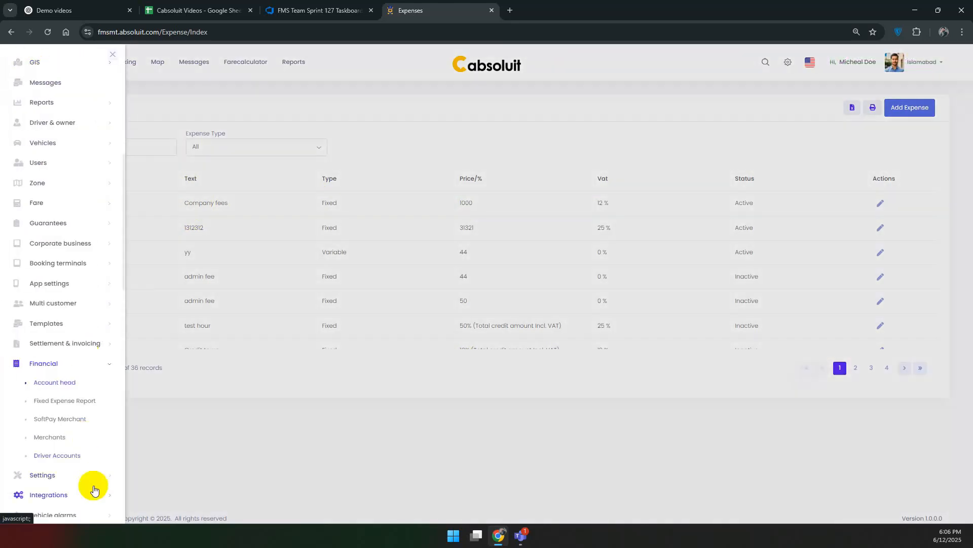
{"action": "left_click", "coordinate": [98, 347]}
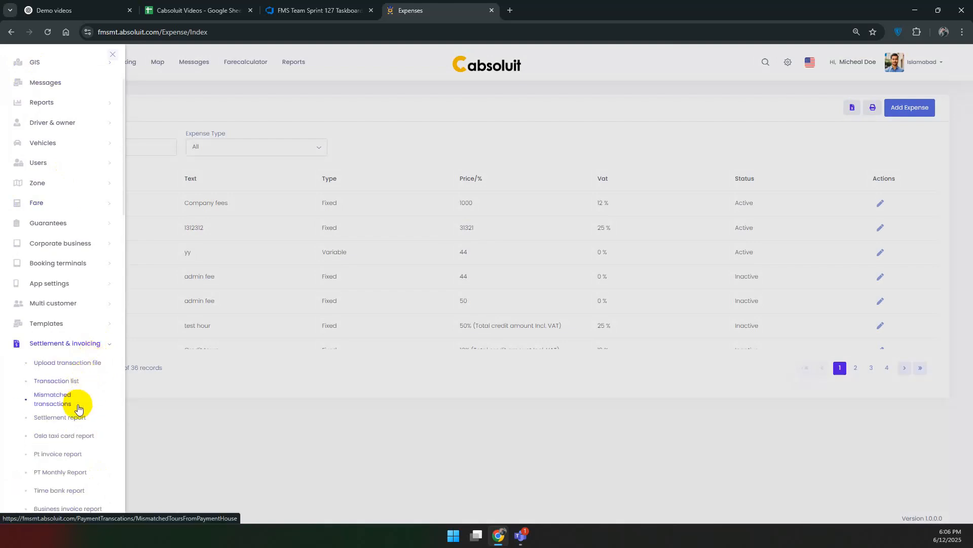
{"action": "scroll", "coordinate": [69, 406], "scroll_direction": "down", "scroll_amount": 2}
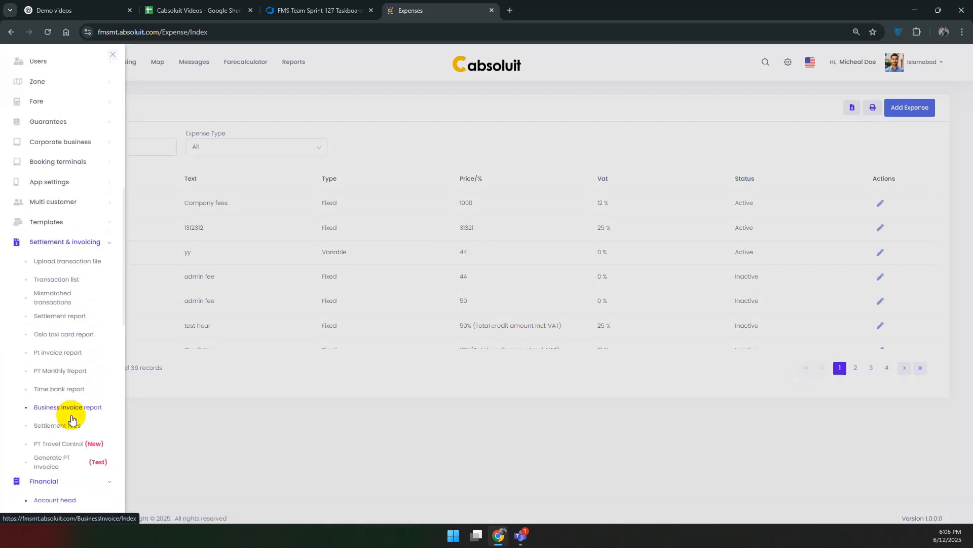
{"action": "left_click", "coordinate": [70, 409]}
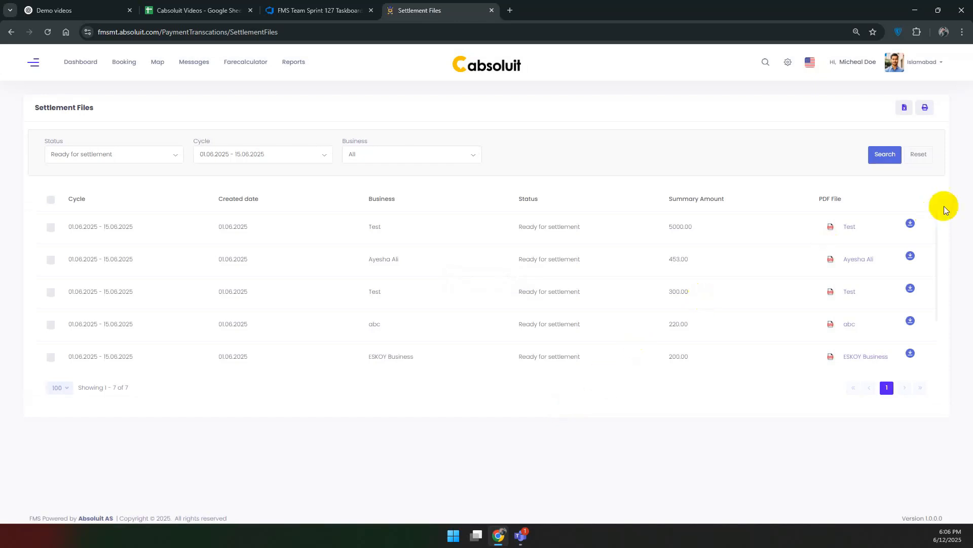
Preview the first Test business settlement, examine its Company fees line, and close the preview
{"action": "left_click", "coordinate": [852, 226]}
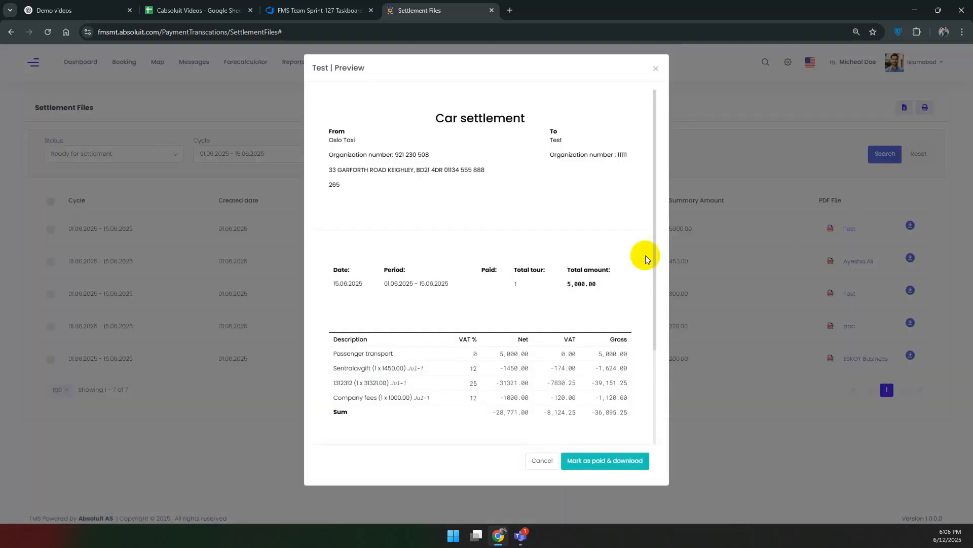
{"action": "scroll", "coordinate": [554, 243], "scroll_direction": "down", "scroll_amount": 1}
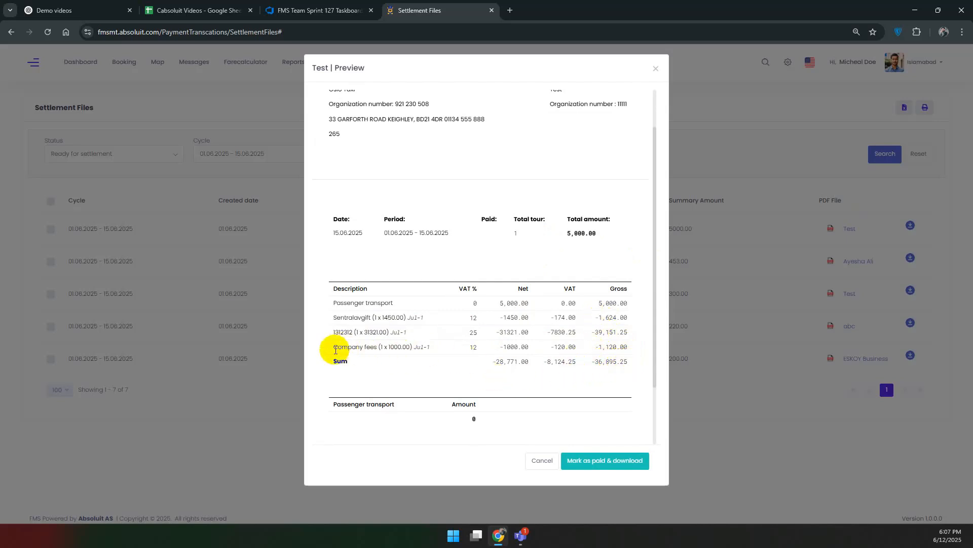
{"action": "left_click_drag", "start_coordinate": [333, 346], "coordinate": [437, 346]}
{"action": "left_click", "coordinate": [423, 345]}
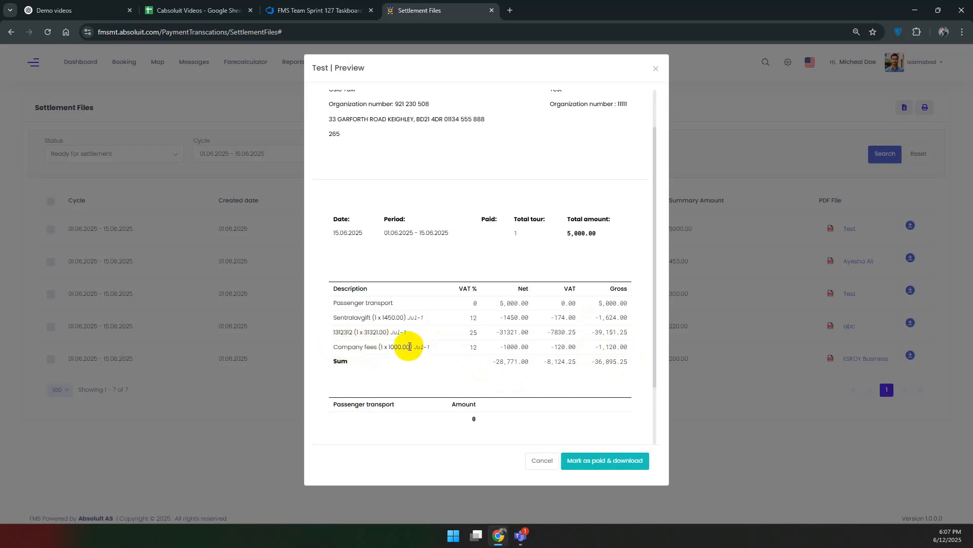
{"action": "left_click", "coordinate": [656, 69]}
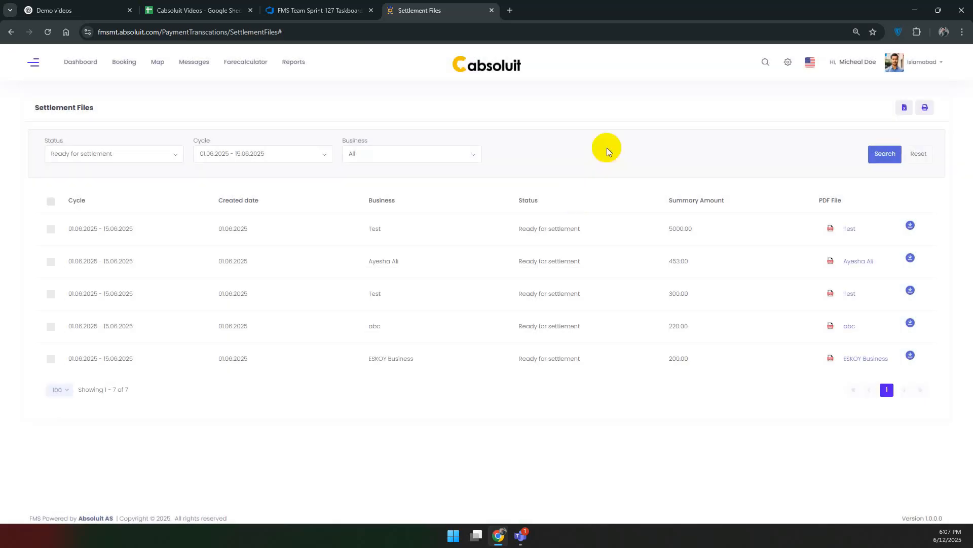
Return to the Account head expense list and start a new fixed expense with item number 1006 and text "Credit fees"
{"action": "left_click", "coordinate": [33, 62]}
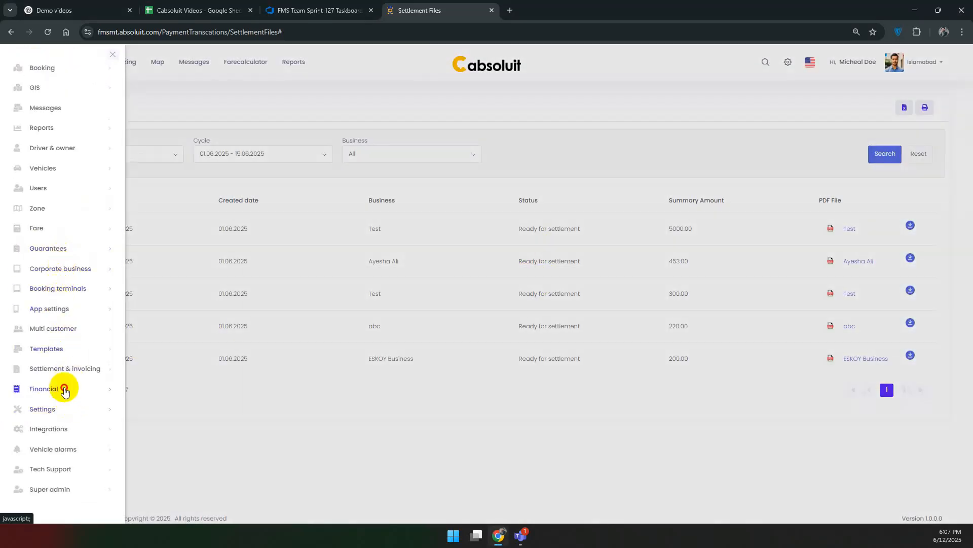
{"action": "left_click", "coordinate": [63, 389]}
{"action": "left_click", "coordinate": [65, 409]}
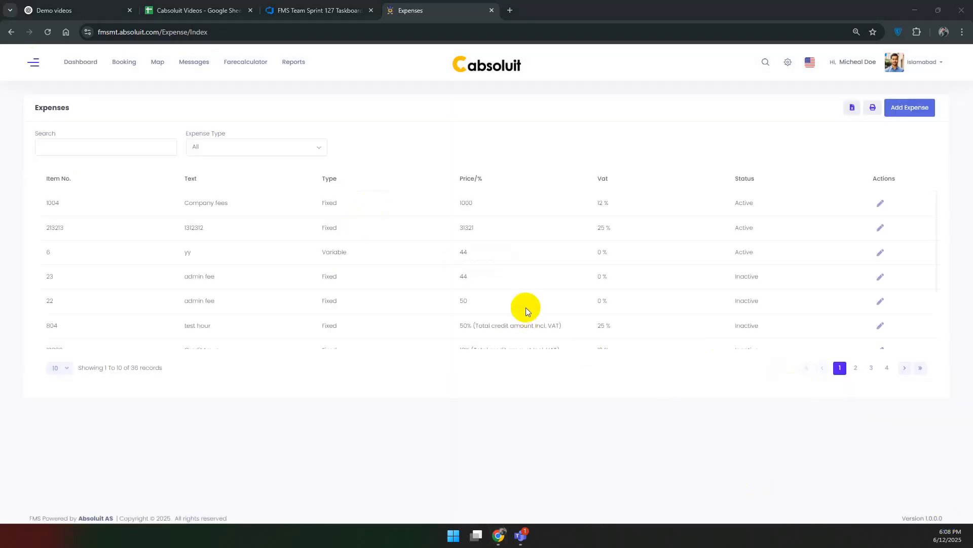
{"action": "left_click", "coordinate": [904, 110]}
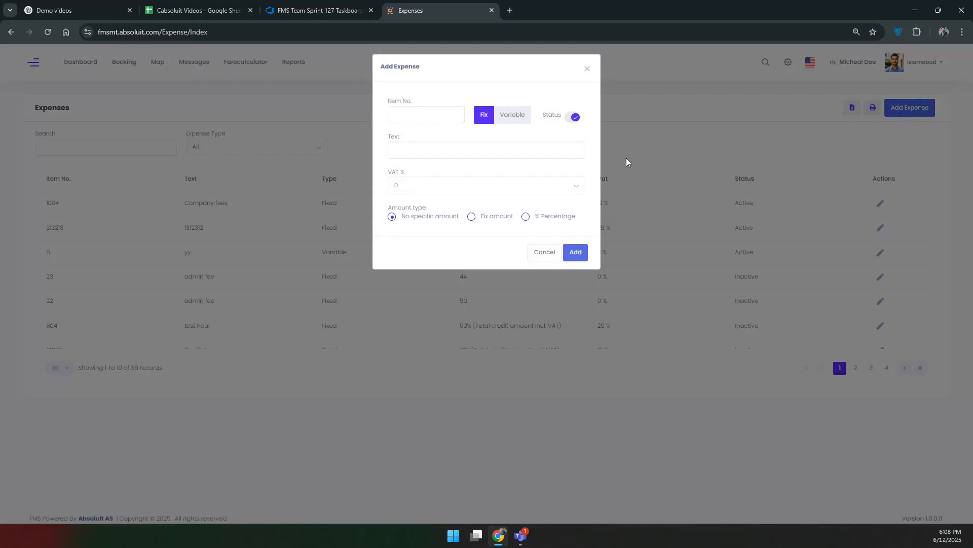
{"action": "left_click", "coordinate": [419, 115]}
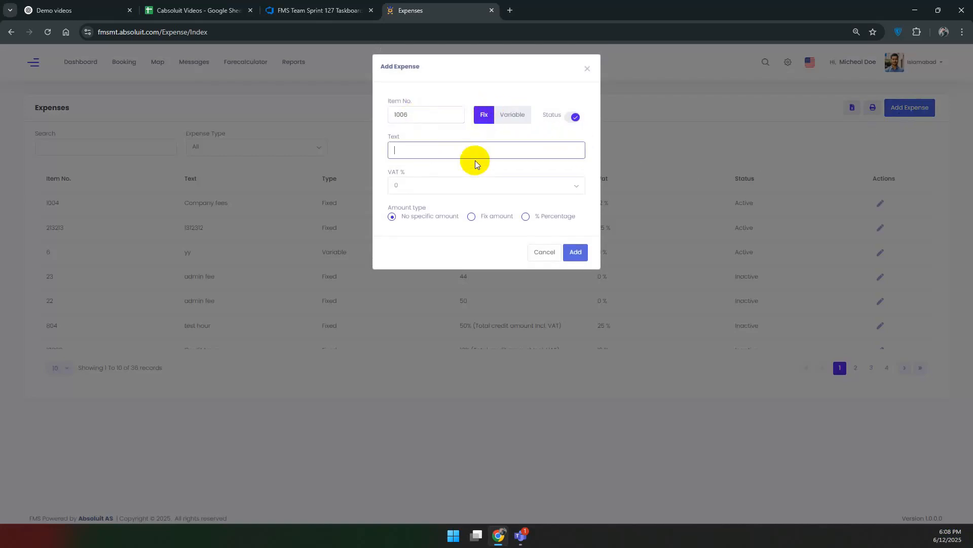
{"action": "type", "text": "Credit fees"}
Make Credit fees 3 percent of Total credit amount Incl. VAT for the General credit payment source, and add the expense
{"action": "left_click", "coordinate": [525, 217]}
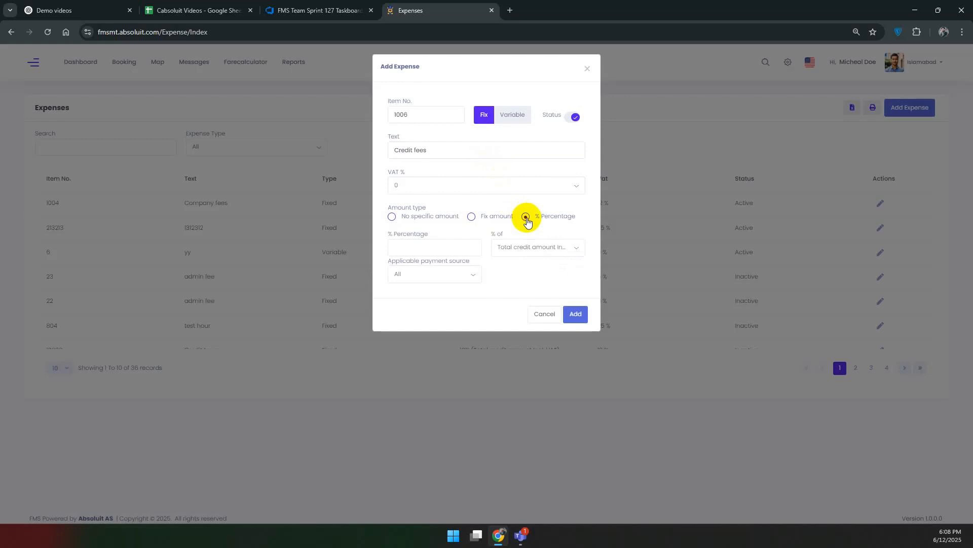
{"action": "left_click", "coordinate": [436, 248]}
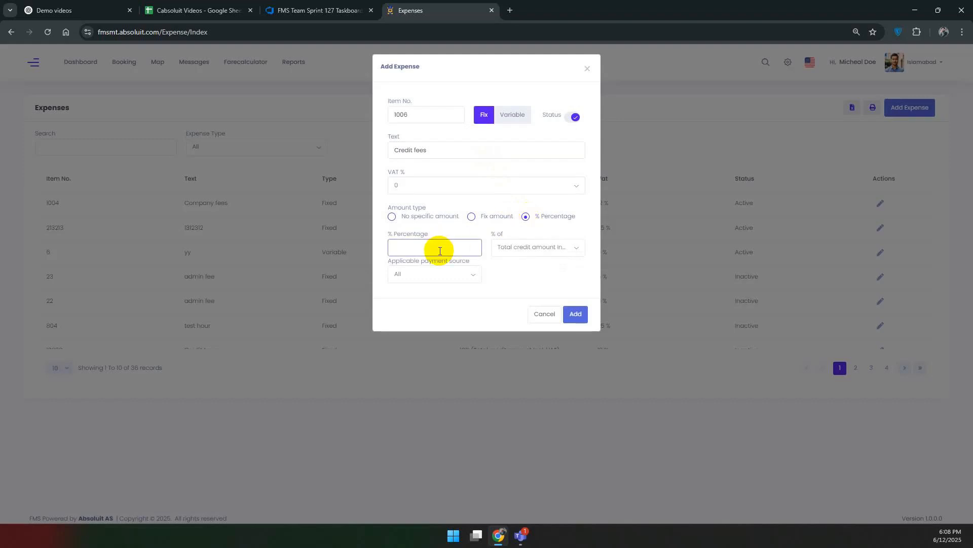
{"action": "type", "text": "3"}
{"action": "left_click", "coordinate": [553, 249]}
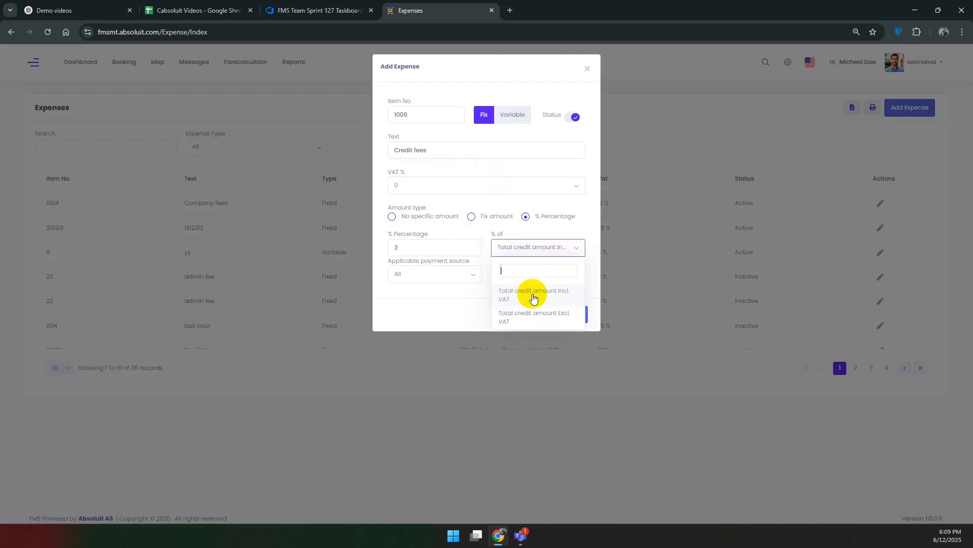
{"action": "left_click", "coordinate": [533, 298]}
{"action": "left_click", "coordinate": [459, 275]}
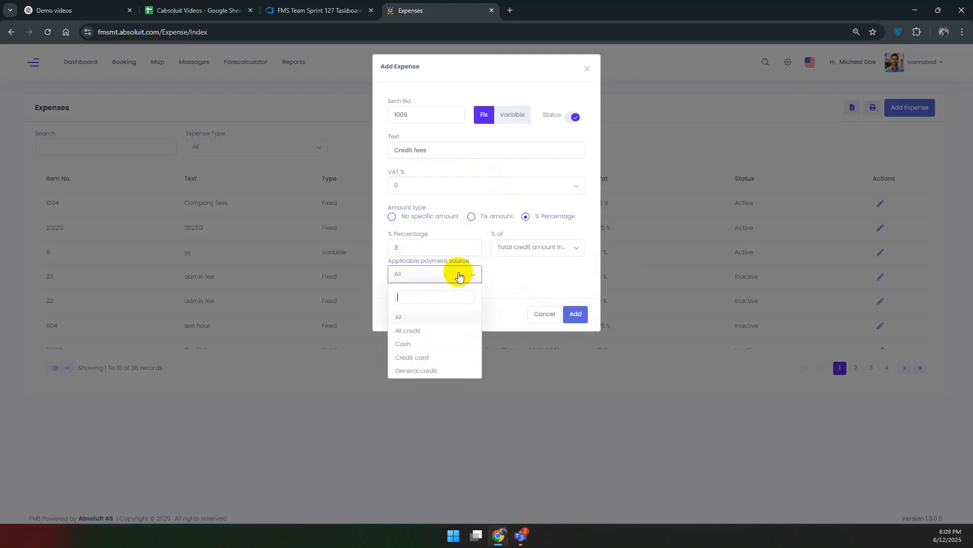
{"action": "left_click", "coordinate": [428, 371]}
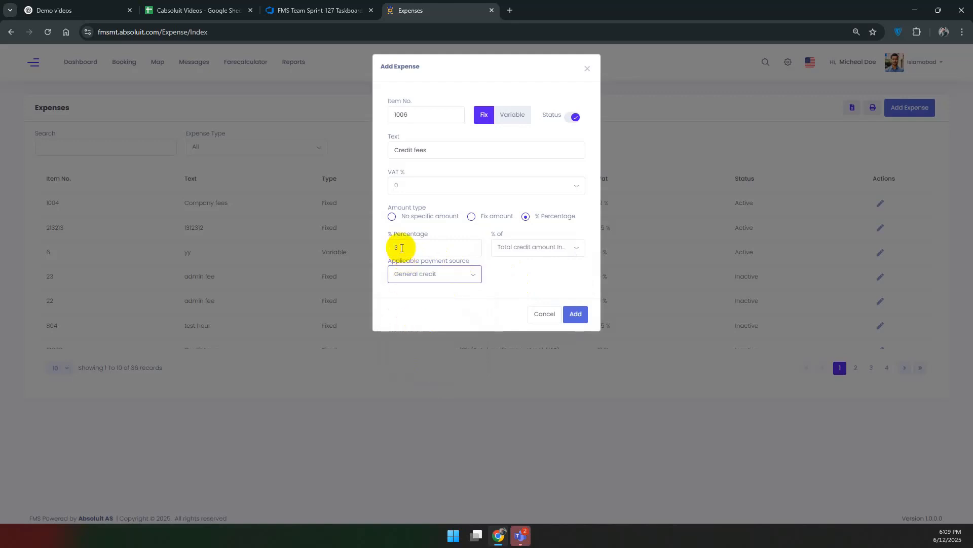
{"action": "left_click", "coordinate": [580, 318]}
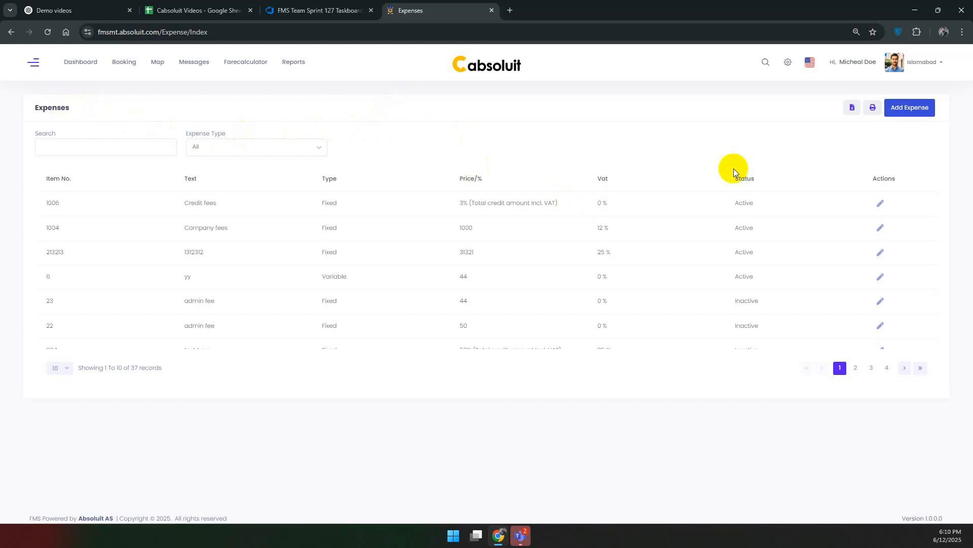
Add a variable expense with item number 1007, text "Loan" and no specific amount
{"action": "left_click", "coordinate": [914, 114]}
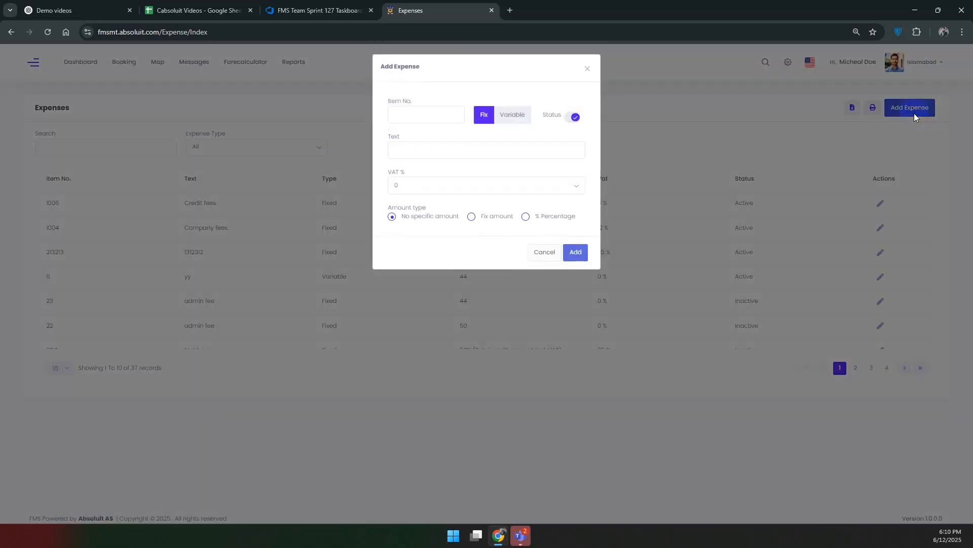
{"action": "left_click", "coordinate": [415, 114]}
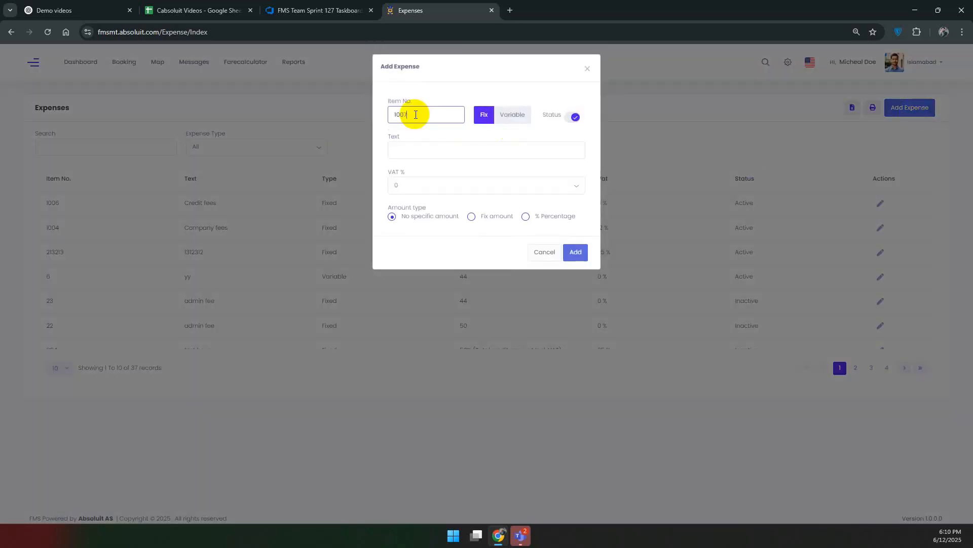
{"action": "left_click", "coordinate": [513, 116]}
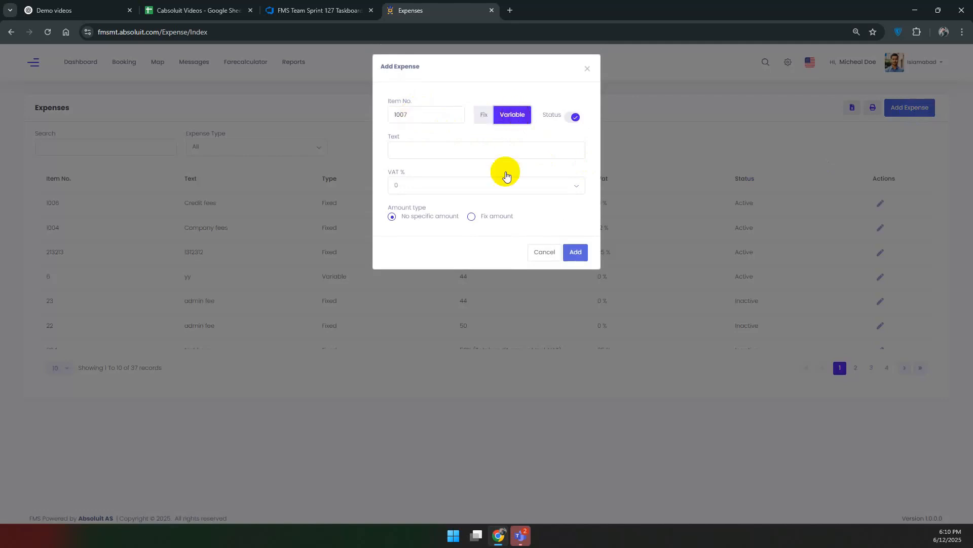
{"action": "left_click", "coordinate": [424, 153]}
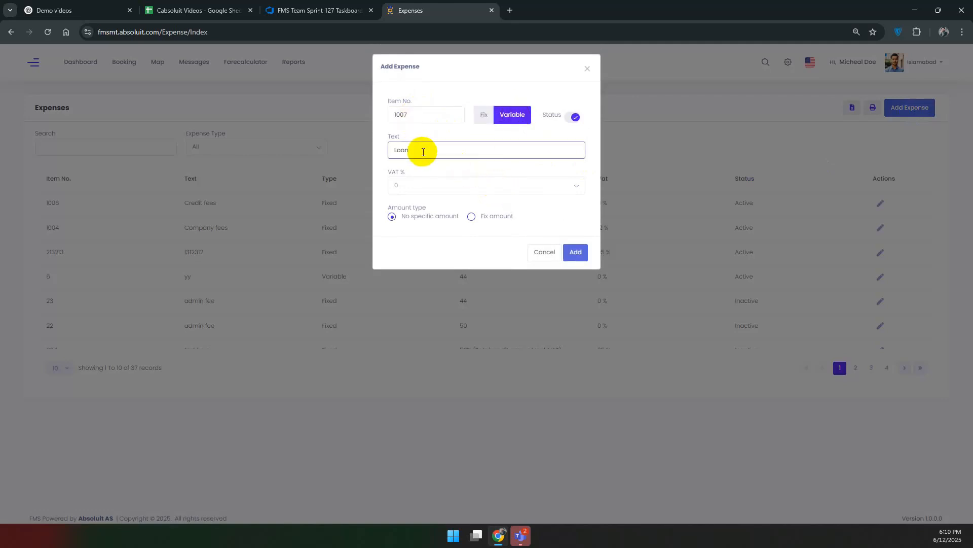
{"action": "left_click", "coordinate": [427, 219]}
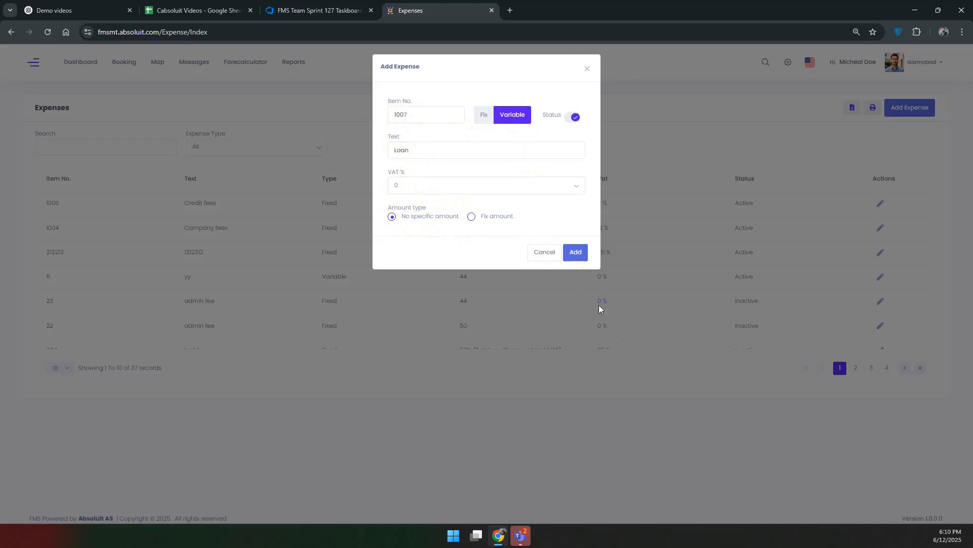
{"action": "left_click", "coordinate": [575, 255]}
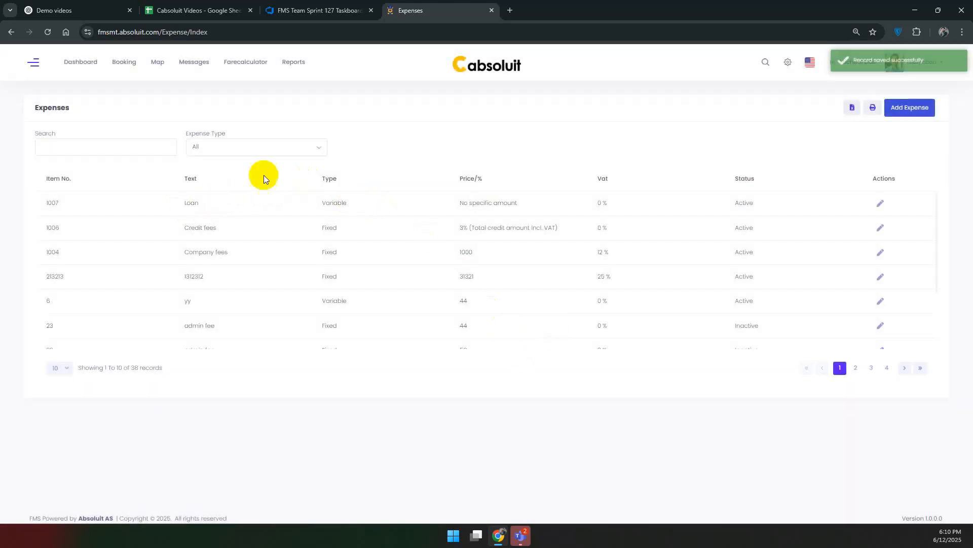
Open the business details of the Auto business, check its associated vehicles and fixed expenses, and show its variable expenses
{"action": "left_click", "coordinate": [35, 63]}
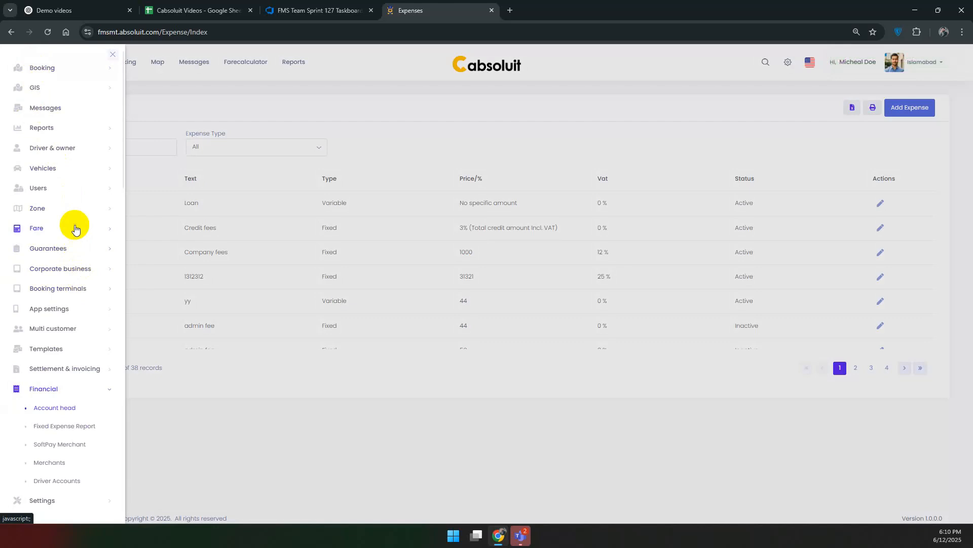
{"action": "left_click", "coordinate": [69, 168]}
{"action": "left_click", "coordinate": [71, 243]}
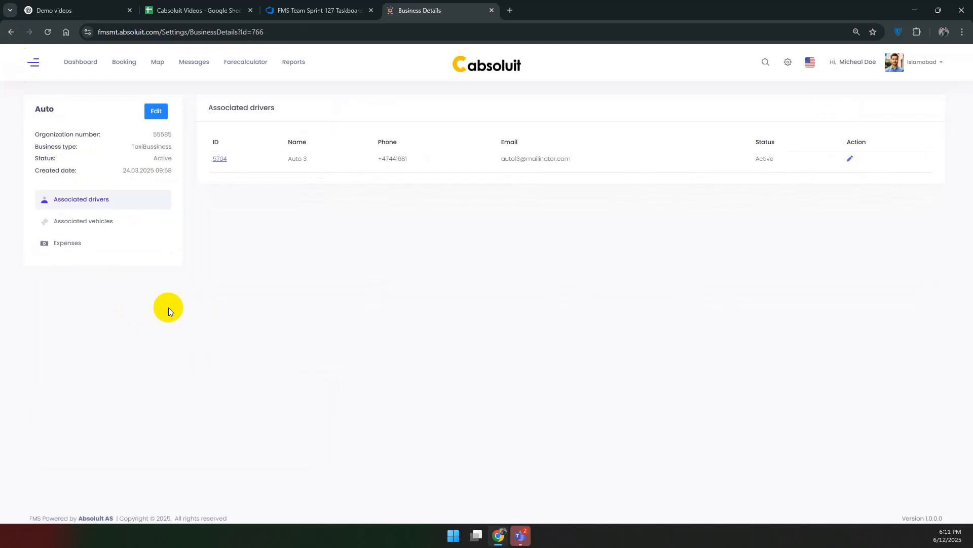
{"action": "left_click", "coordinate": [97, 220]}
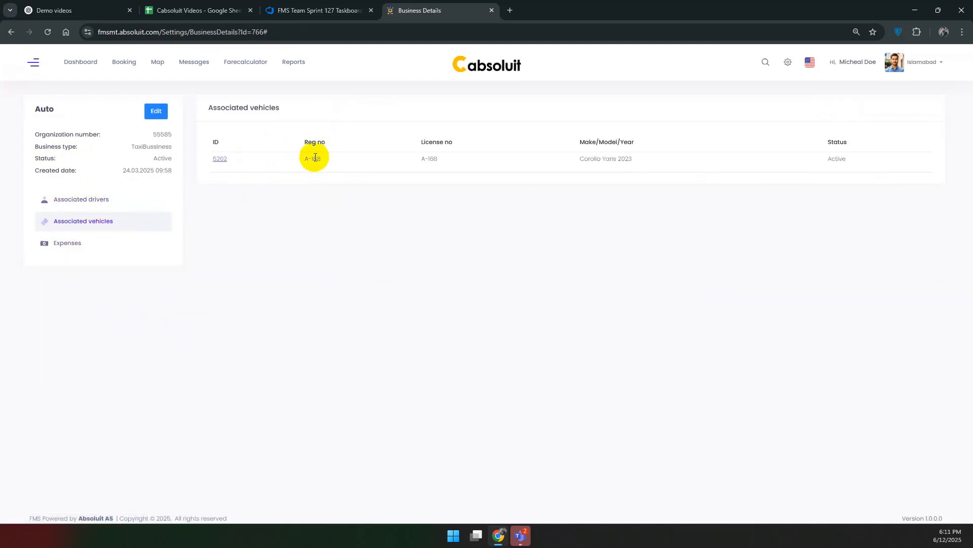
{"action": "left_click", "coordinate": [77, 246]}
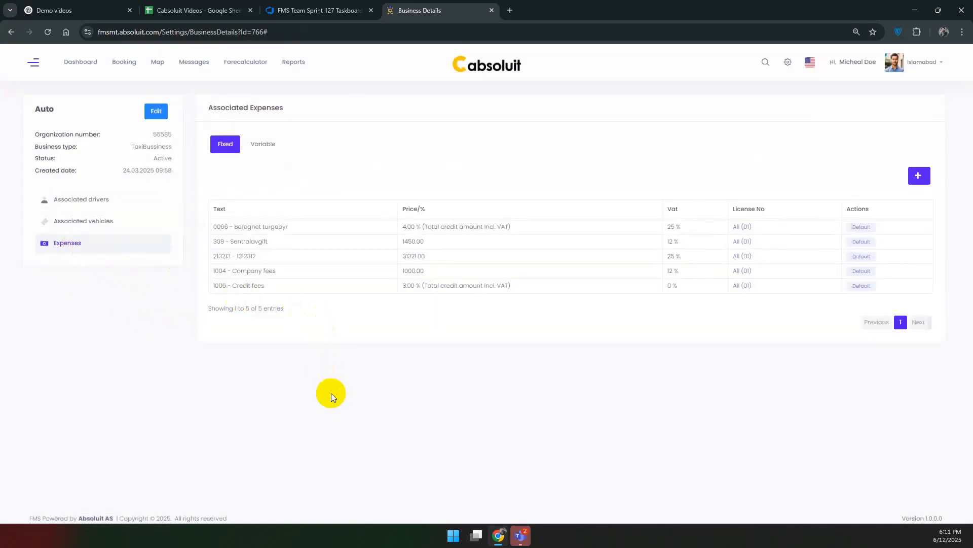
{"action": "left_click", "coordinate": [262, 146]}
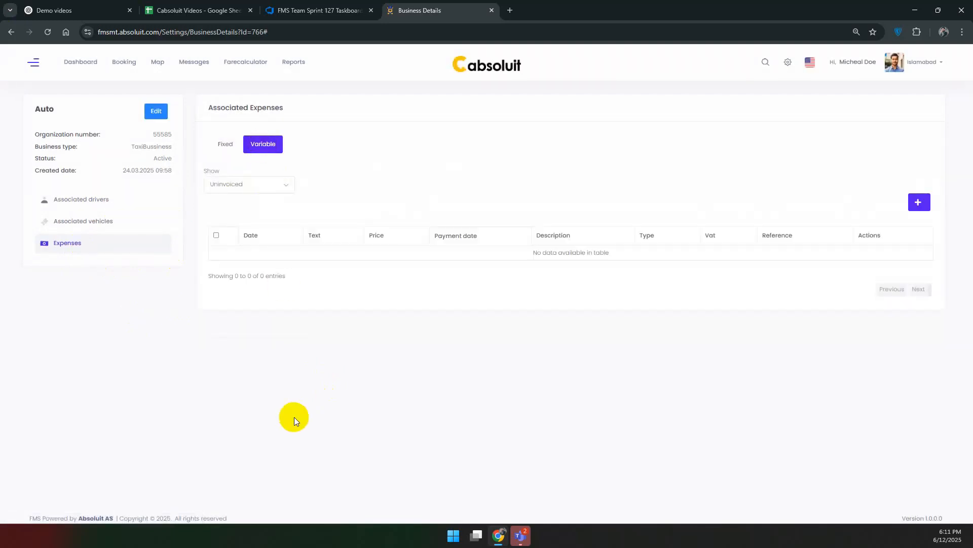
Start a variable expense for 1007 - Loan with reference 4564654, VAT 0 and a total amount of 20000
{"action": "left_click", "coordinate": [919, 201]}
{"action": "left_click", "coordinate": [504, 108]}
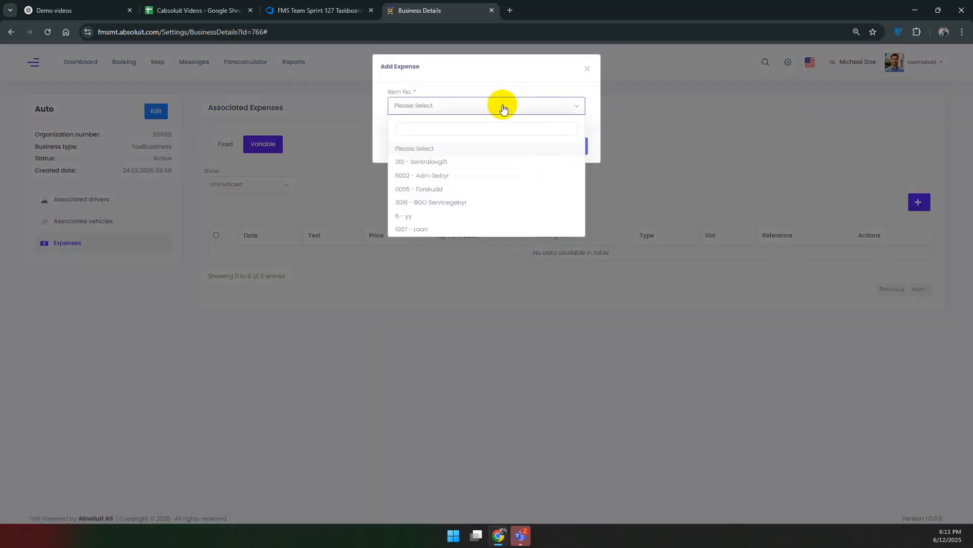
{"action": "left_click", "coordinate": [421, 229]}
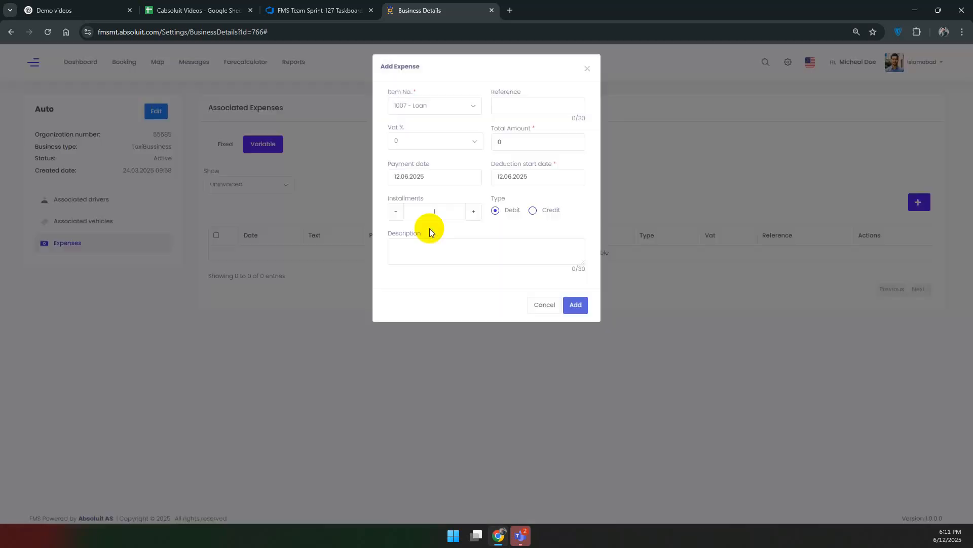
{"action": "left_click", "coordinate": [506, 104]}
{"action": "type", "text": "4564654"}
{"action": "left_click", "coordinate": [453, 151]}
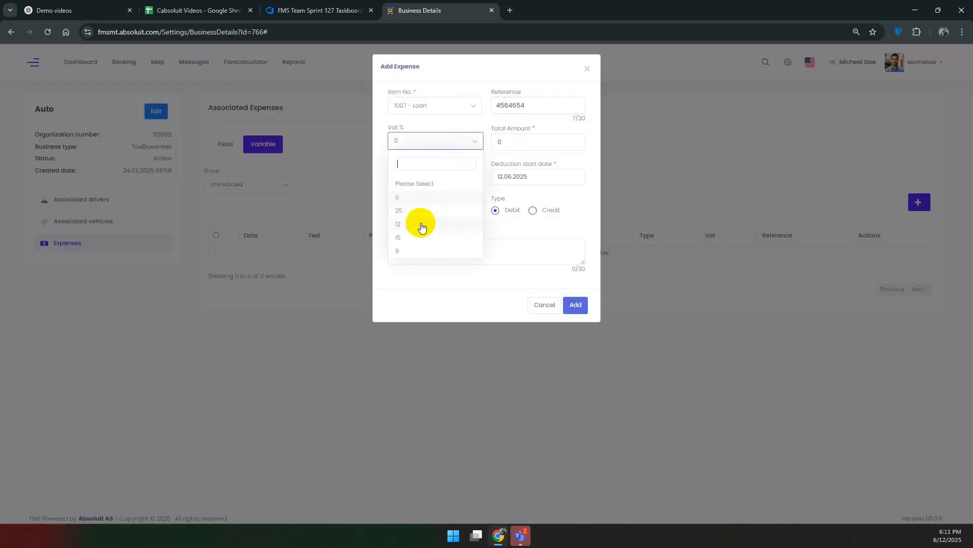
{"action": "left_click", "coordinate": [417, 187]}
{"action": "left_click", "coordinate": [502, 143]}
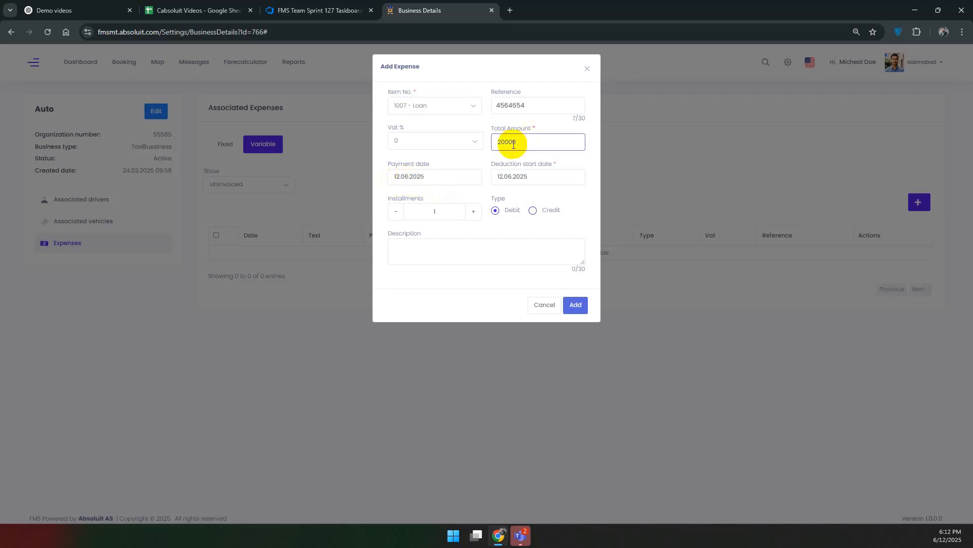
Set the loan's deduction start to 13.06.2025 with 4 installments charged every cycle, and add the expense
{"action": "left_click", "coordinate": [526, 176]}
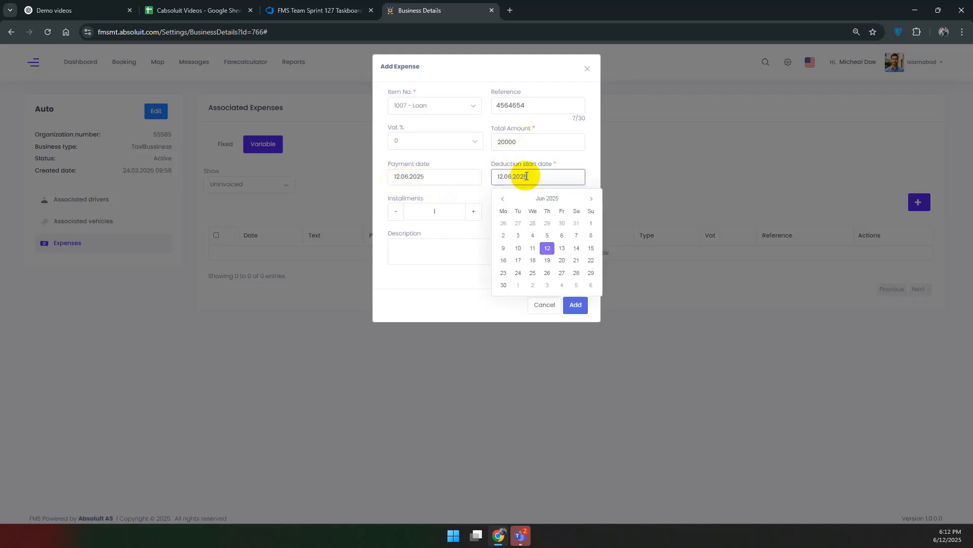
{"action": "left_click", "coordinate": [562, 248]}
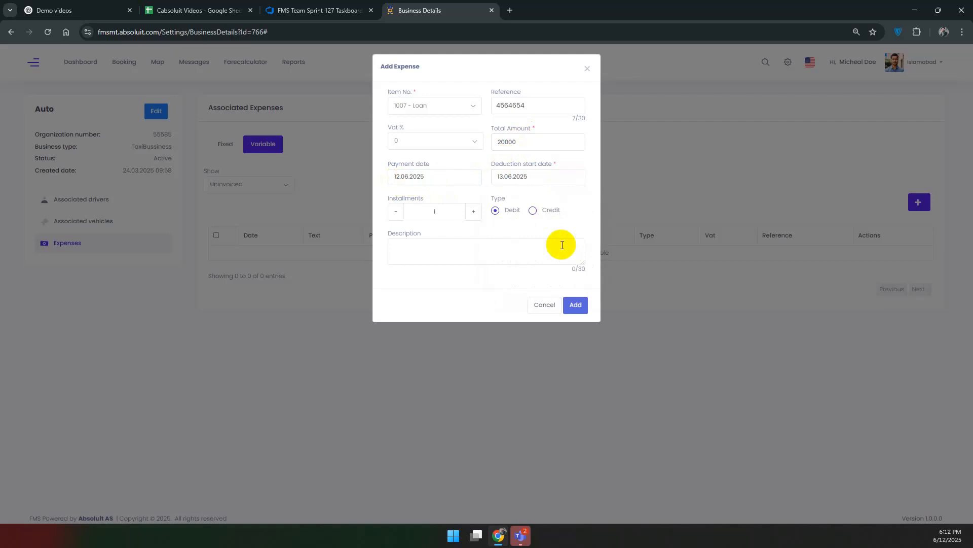
{"action": "left_click", "coordinate": [474, 212]}
{"action": "left_click", "coordinate": [473, 212]}
{"action": "left_click", "coordinate": [473, 212]}
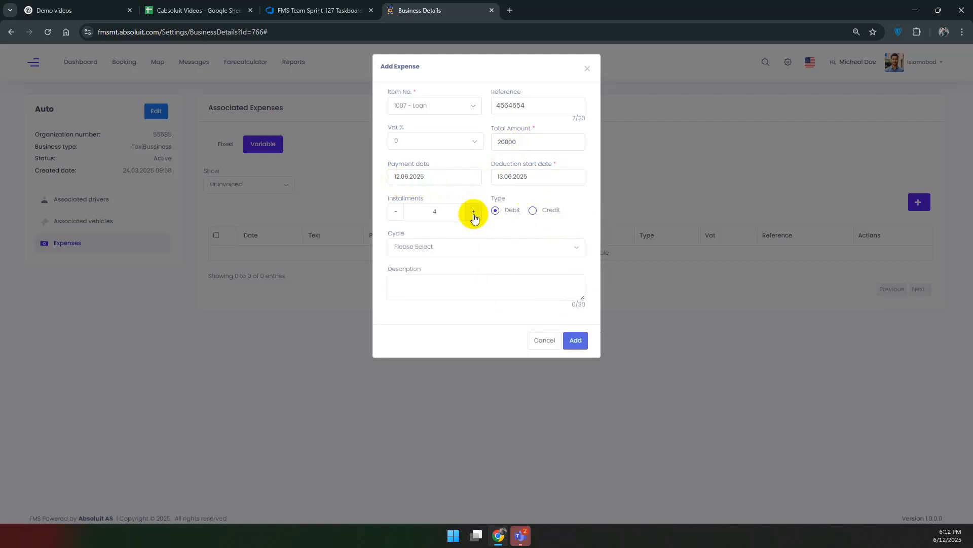
{"action": "left_click", "coordinate": [437, 248]}
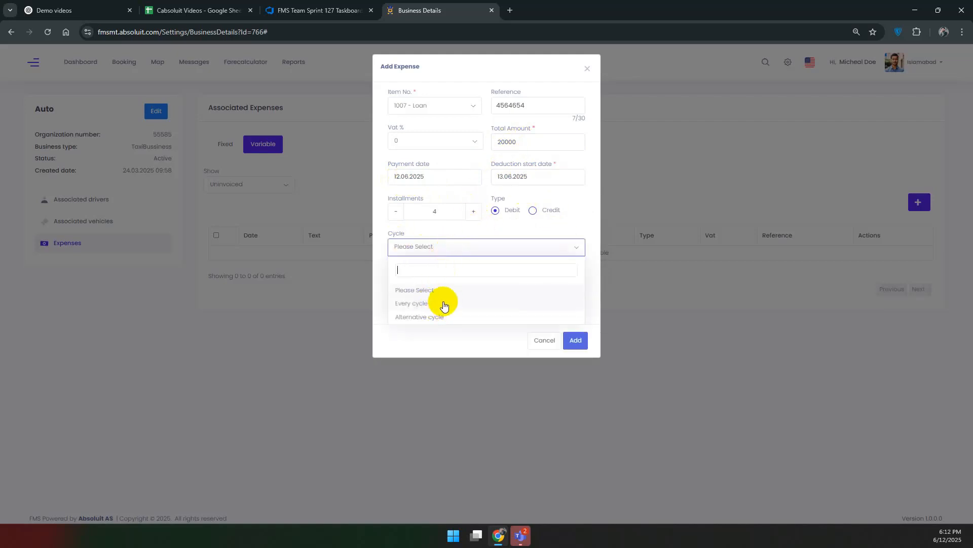
{"action": "left_click", "coordinate": [420, 317]}
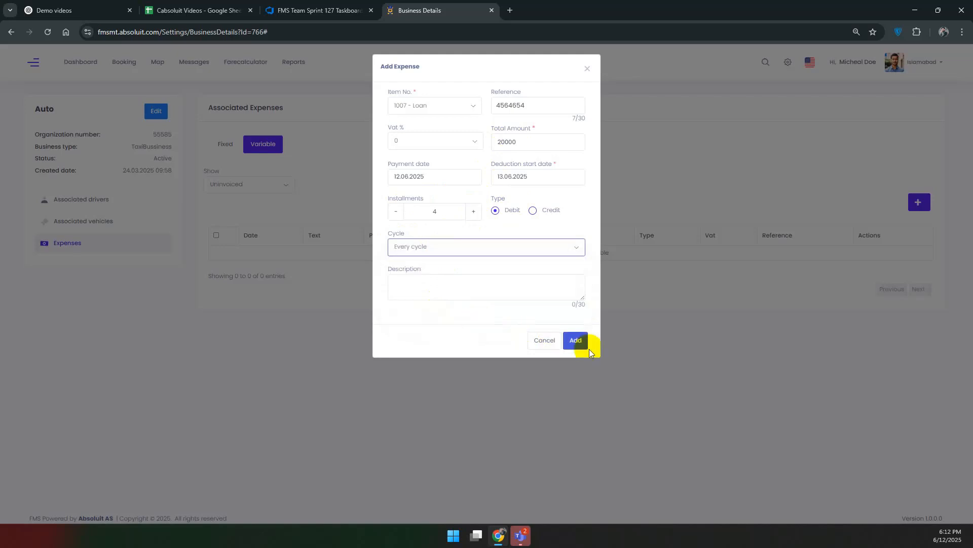
{"action": "left_click", "coordinate": [575, 340]}
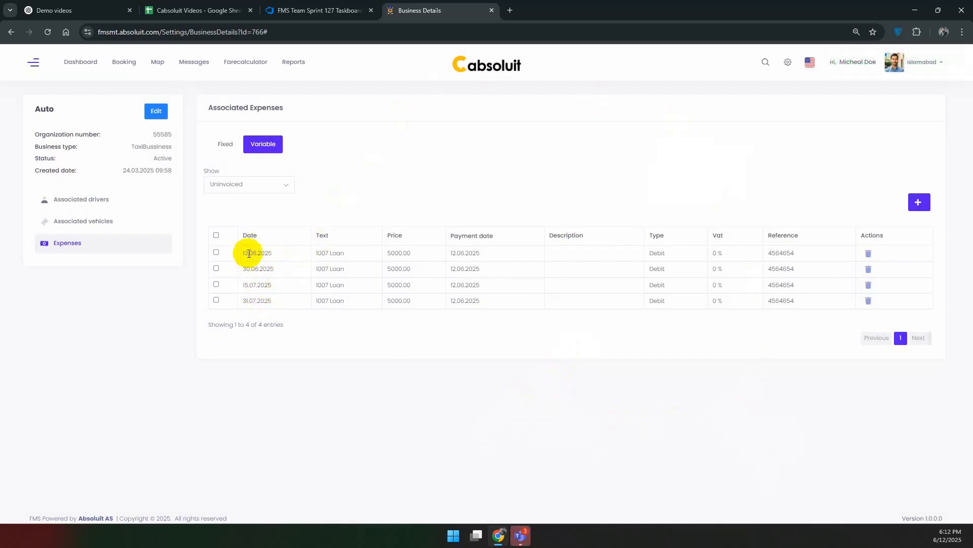
Open the settlement files in the Settlement & invoicing section and search for those of the business Auto-55585
{"action": "left_click", "coordinate": [33, 62]}
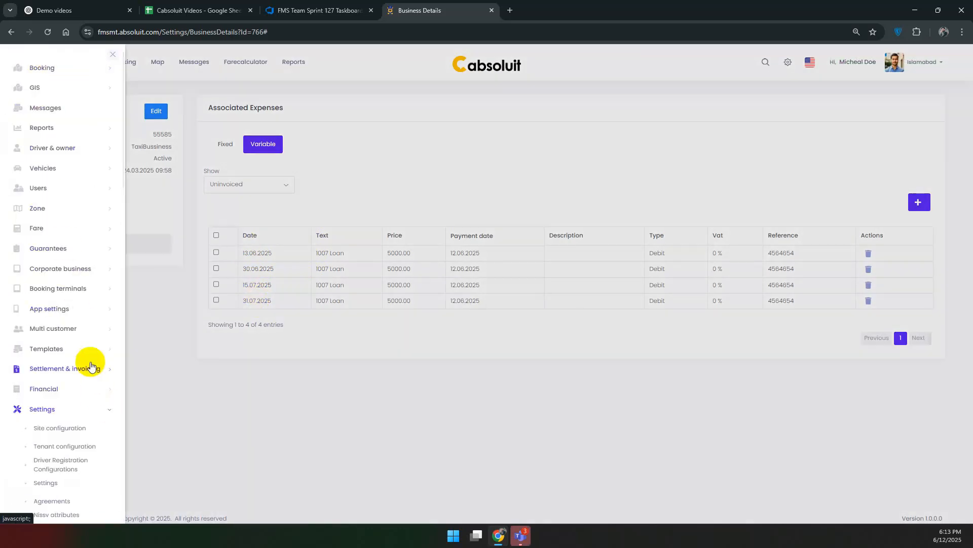
{"action": "left_click", "coordinate": [90, 365]}
{"action": "scroll", "coordinate": [89, 370], "scroll_direction": "down", "scroll_amount": 3}
{"action": "left_click", "coordinate": [72, 397]}
{"action": "left_click", "coordinate": [371, 157]}
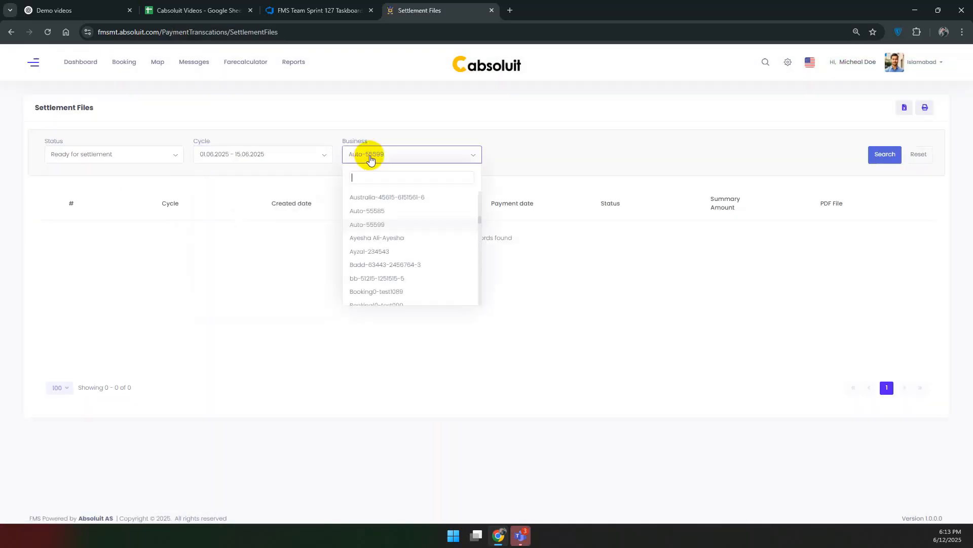
{"action": "left_click", "coordinate": [380, 196]}
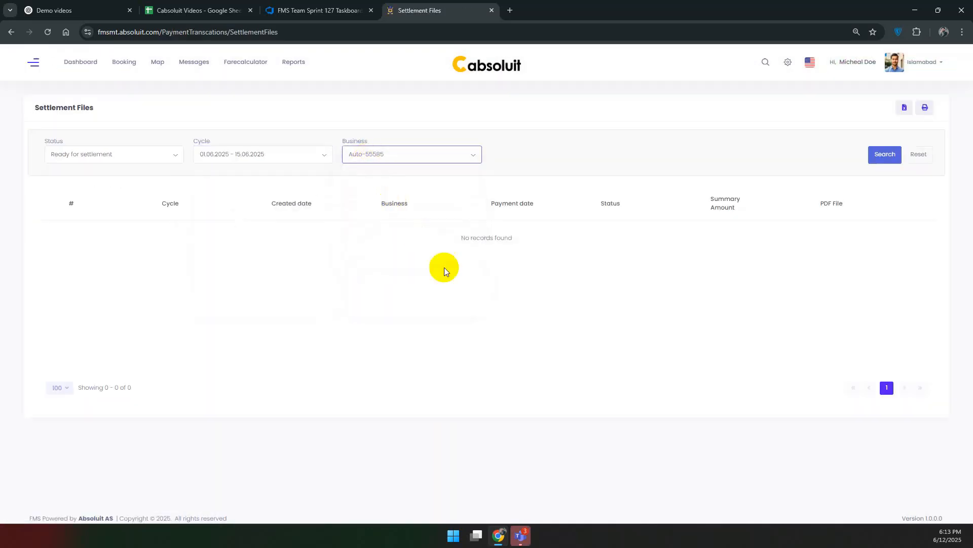
{"action": "left_click", "coordinate": [891, 164]}
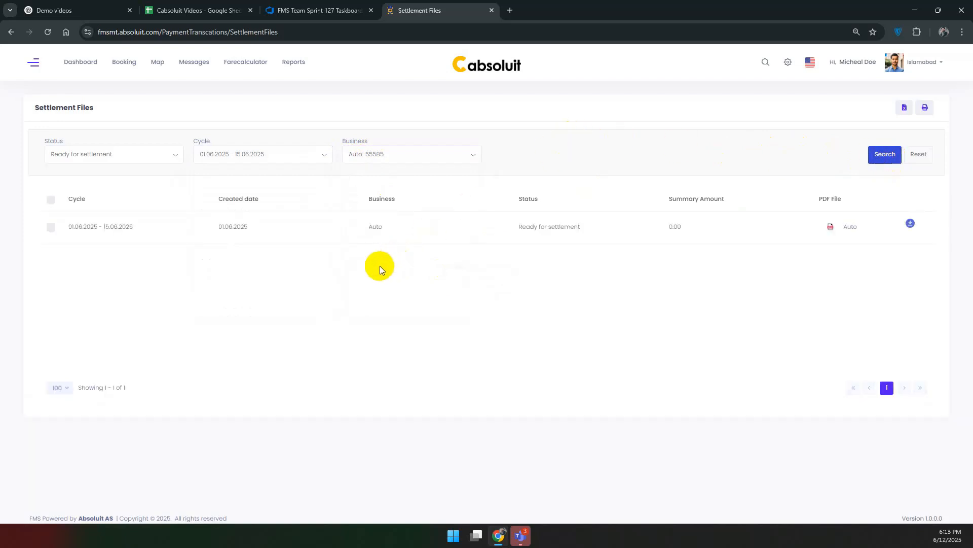
Preview the Auto car settlement and examine its Loan line and the gross sum
{"action": "left_click", "coordinate": [848, 226]}
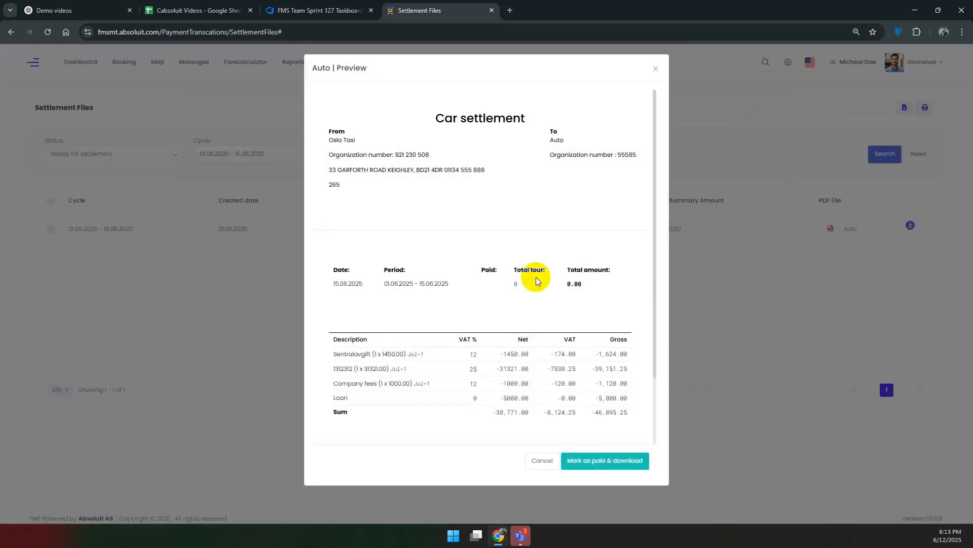
{"action": "scroll", "coordinate": [483, 252], "scroll_direction": "down", "scroll_amount": 2}
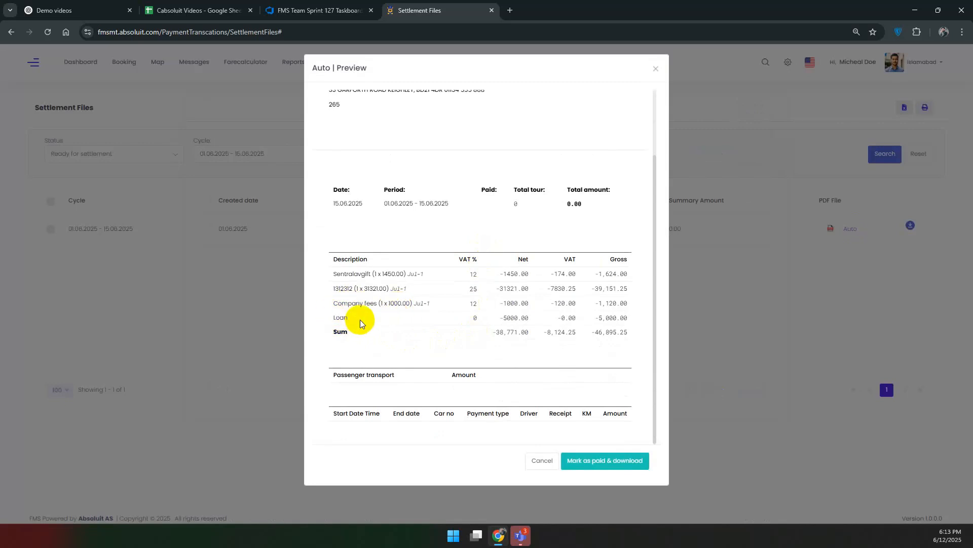
{"action": "left_click_drag", "start_coordinate": [600, 319], "coordinate": [627, 331]}
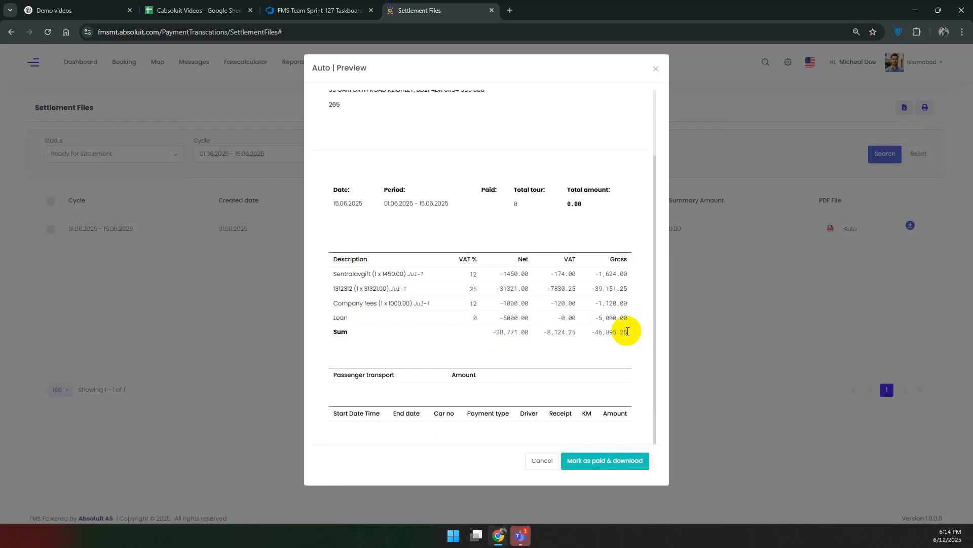